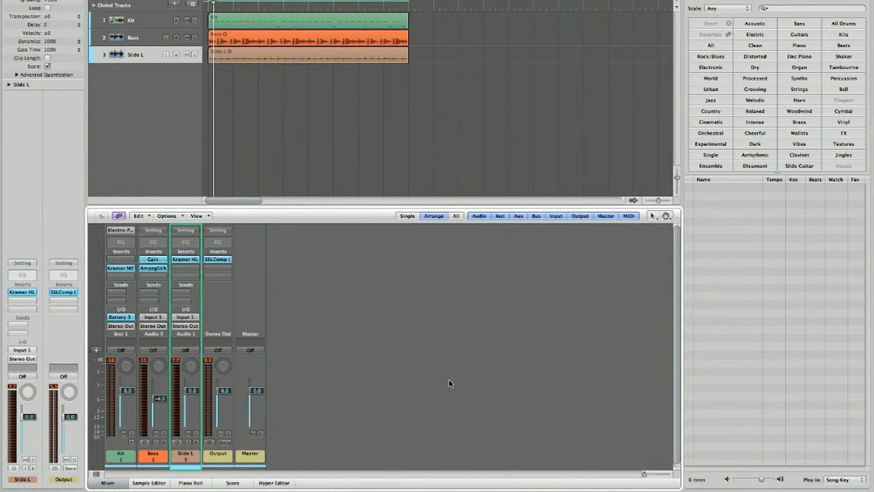
Play the arrangement, create a new track below Slide L with its duplicated channel settings, and close the group settings window
{"action": "key", "text": "space"}
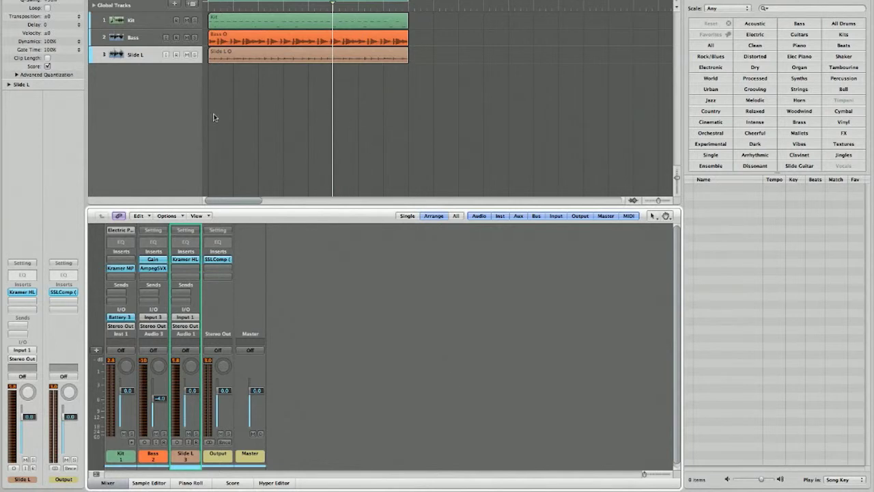
{"action": "left_click", "coordinate": [146, 56]}
{"action": "right_click", "coordinate": [145, 56]}
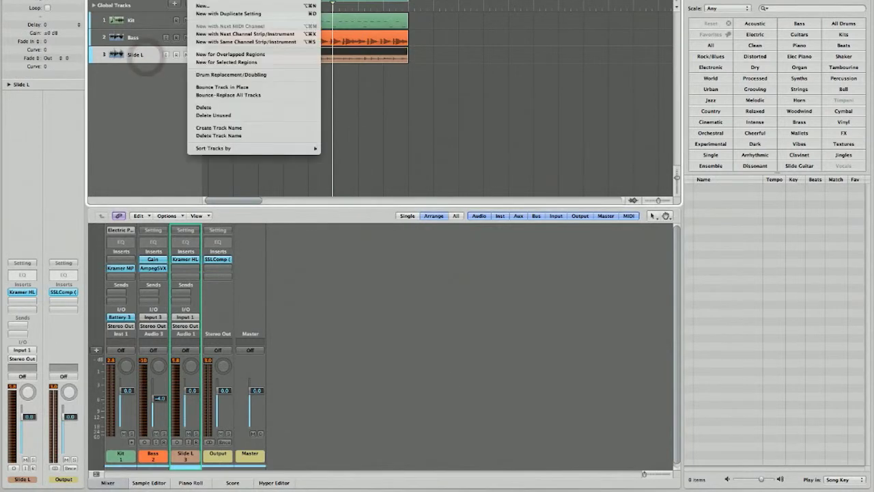
{"action": "left_click", "coordinate": [209, 15]}
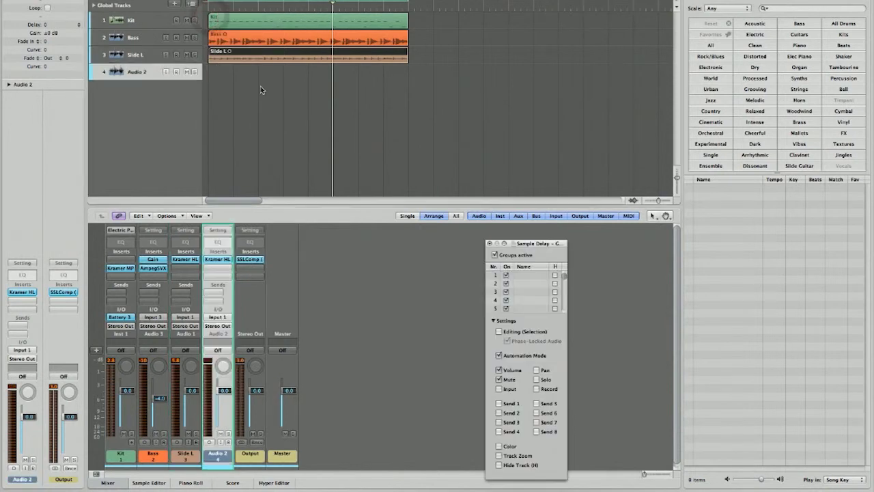
{"action": "left_click", "coordinate": [489, 244]}
{"action": "left_click", "coordinate": [488, 244]}
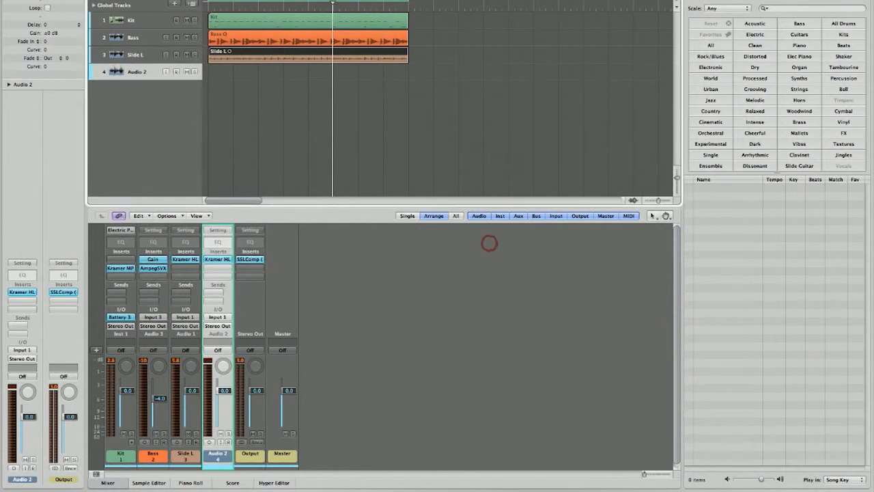
Copy the Slide L region onto the Audio 2 track, and pan Slide L to -64 and Audio 2 to +63
{"action": "left_click_drag", "start_coordinate": [227, 58], "coordinate": [248, 57]}
{"action": "left_click", "coordinate": [246, 96]}
{"action": "left_click", "coordinate": [251, 75]}
{"action": "left_click", "coordinate": [248, 99]}
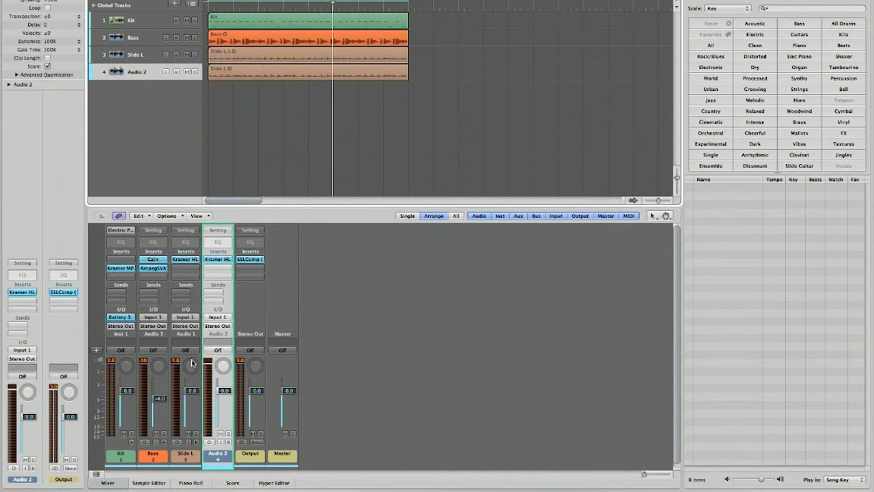
{"action": "left_click_drag", "start_coordinate": [190, 366], "coordinate": [315, 276]}
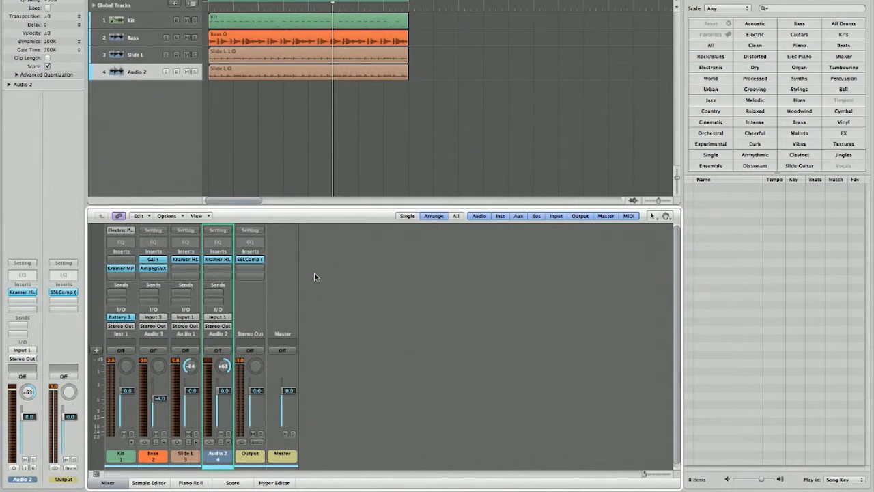
Play the song from the start and toggle the mutes on Audio 2 and Slide L to compare one guitar with both
{"action": "key", "text": "Return"}
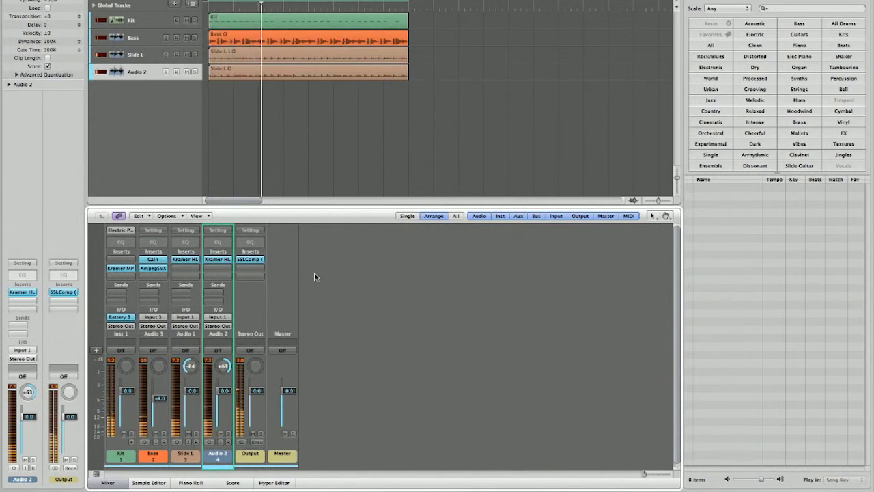
{"action": "left_click", "coordinate": [220, 434]}
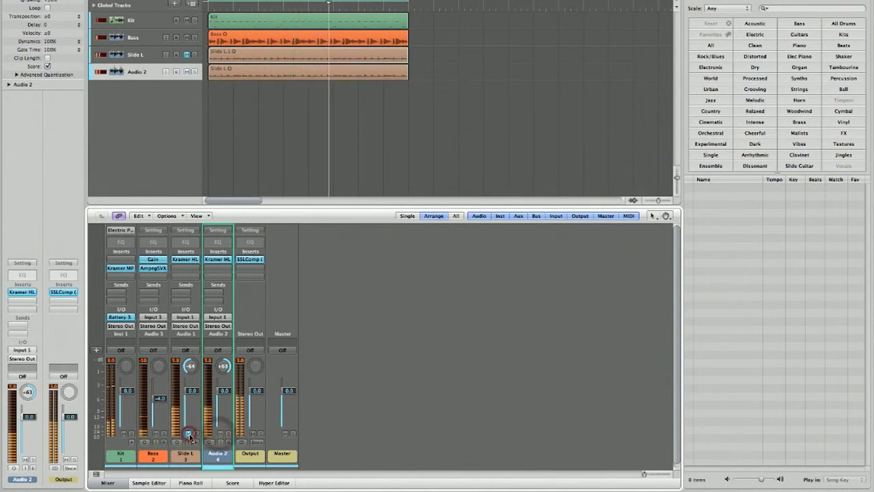
{"action": "left_click", "coordinate": [189, 434]}
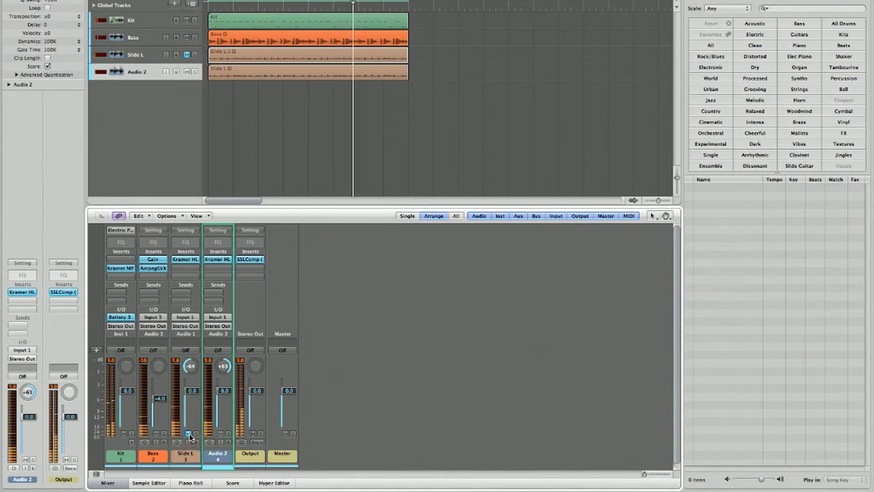
{"action": "left_click", "coordinate": [189, 434]}
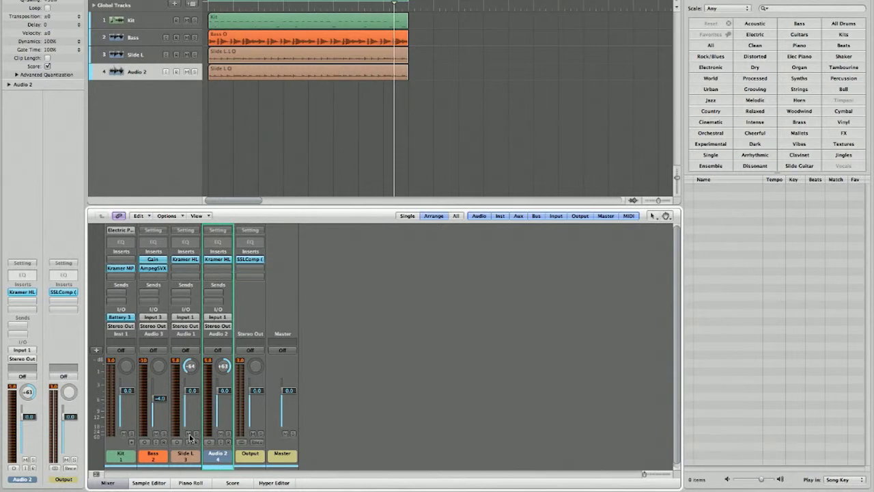
Insert a Sample Delay in the empty slot below the Kramer plug-in on Audio 2, and move its window clear of the track list
{"action": "left_click", "coordinate": [386, 380]}
{"action": "left_click", "coordinate": [226, 272]}
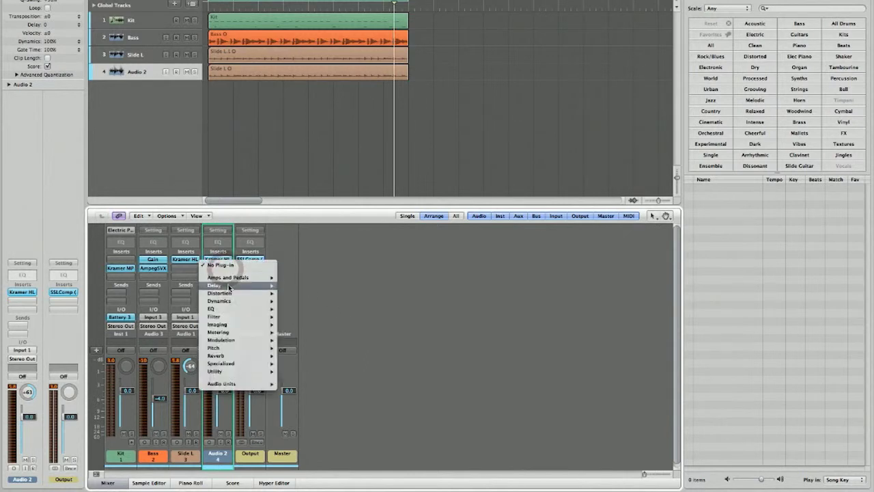
{"action": "left_click", "coordinate": [293, 295]}
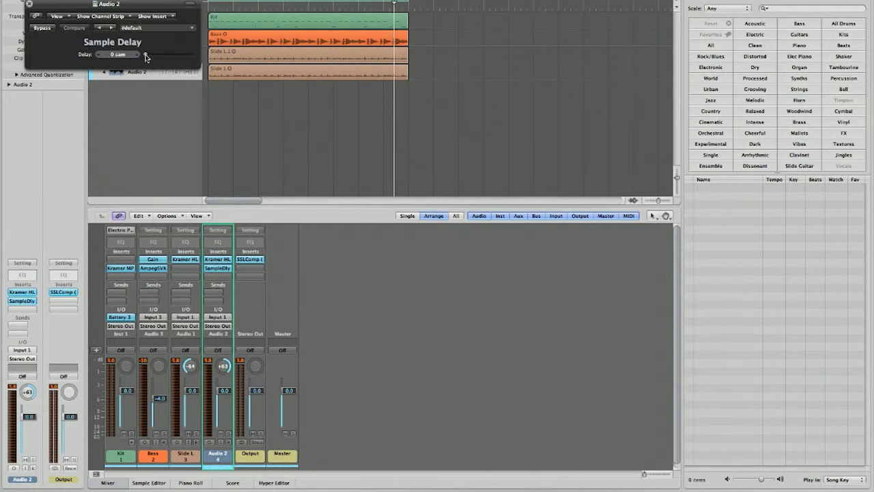
{"action": "left_click_drag", "start_coordinate": [145, 55], "coordinate": [145, 59]}
{"action": "left_click_drag", "start_coordinate": [150, 8], "coordinate": [454, 244]}
Raise the Sample Delay on Audio 2 in stages to about 1519 samples while listening to the song
{"action": "key", "text": "space"}
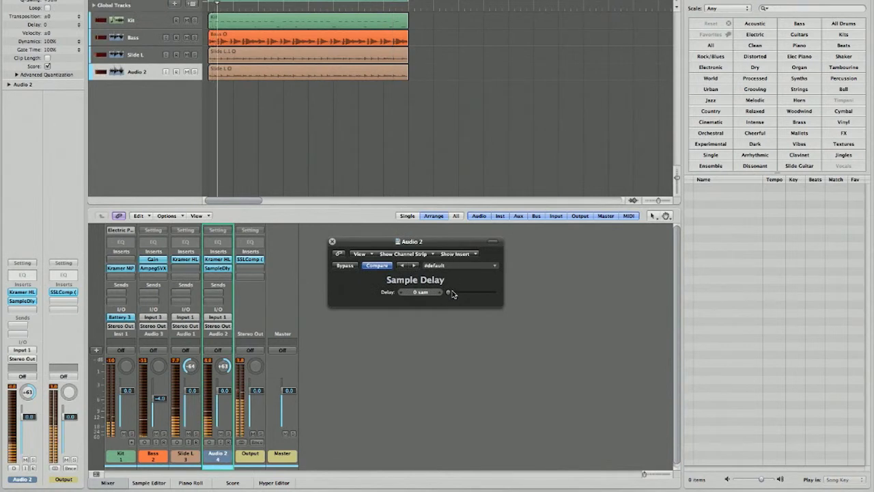
{"action": "left_click_drag", "start_coordinate": [449, 296], "coordinate": [451, 295]}
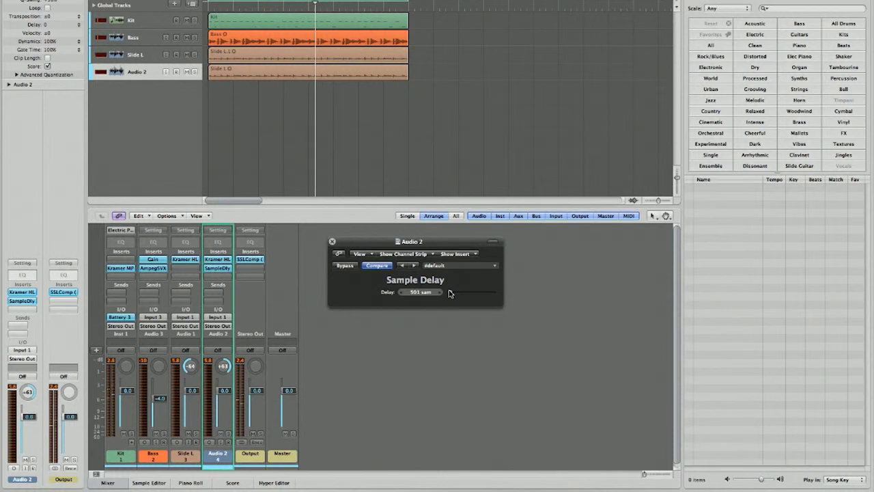
{"action": "key", "text": "space"}
{"action": "key", "text": "space"}
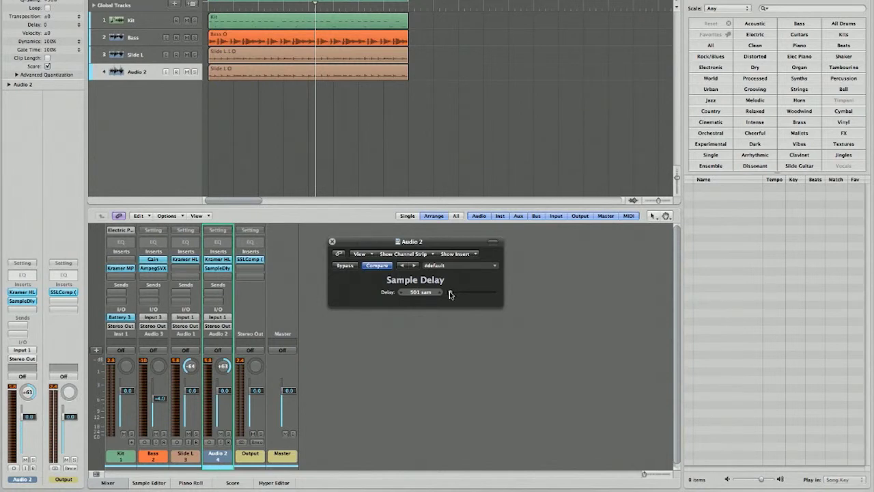
{"action": "left_click_drag", "start_coordinate": [450, 294], "coordinate": [457, 294]}
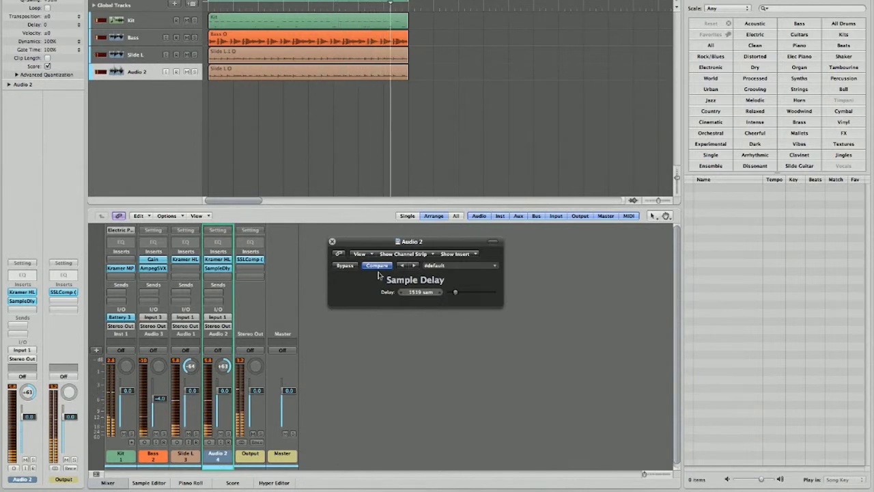
Compare the sound with the Sample Delay bypassed and active, leave it active, stop playback, and move its window over the arrangement
{"action": "left_click", "coordinate": [344, 266]}
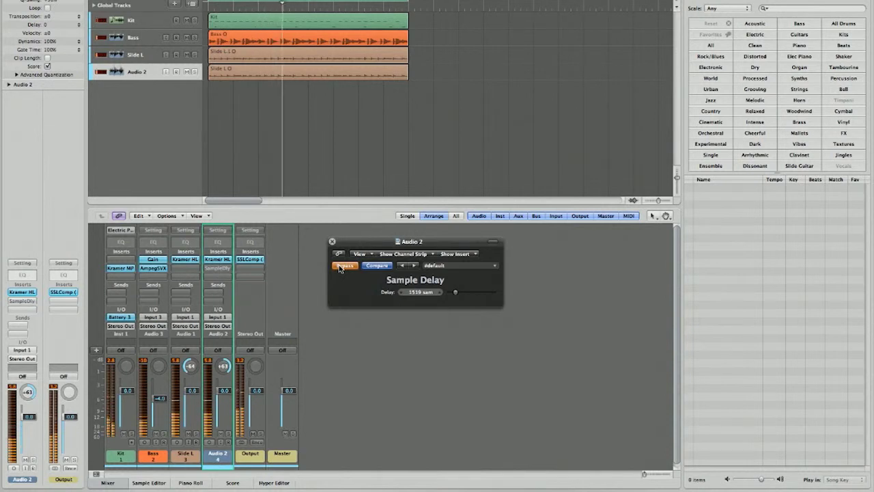
{"action": "left_click", "coordinate": [340, 267]}
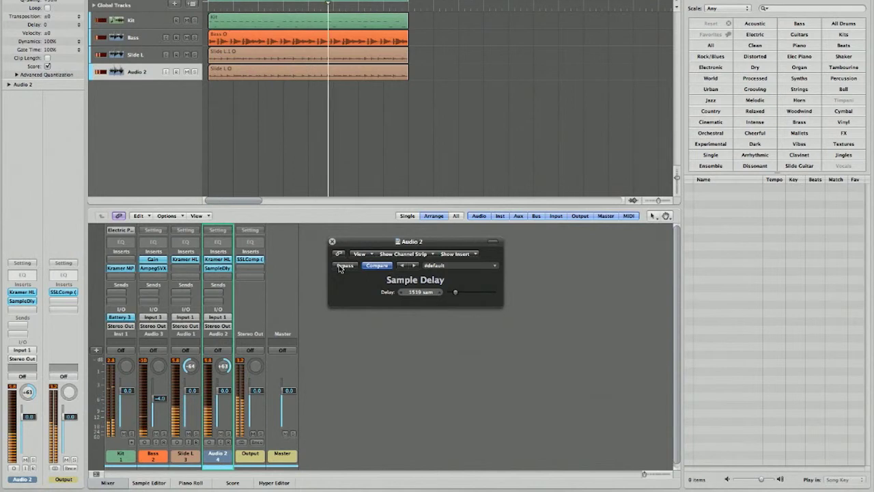
{"action": "left_click", "coordinate": [340, 266]}
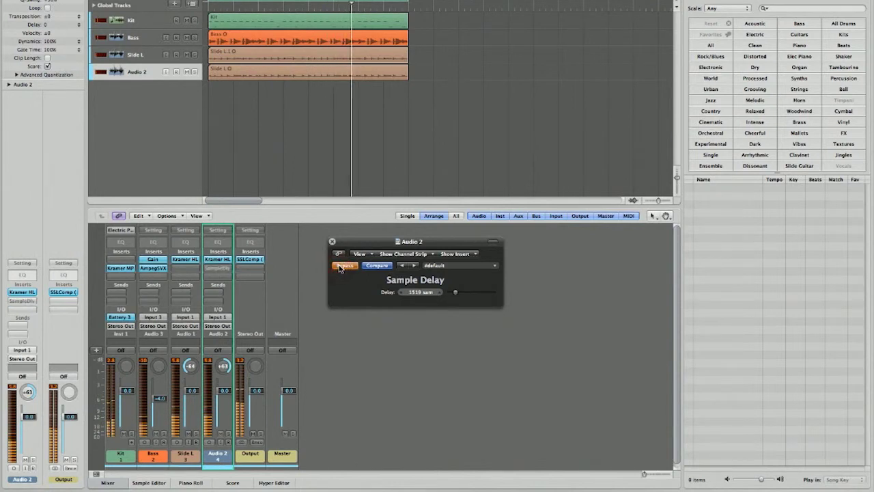
{"action": "left_click", "coordinate": [339, 266]}
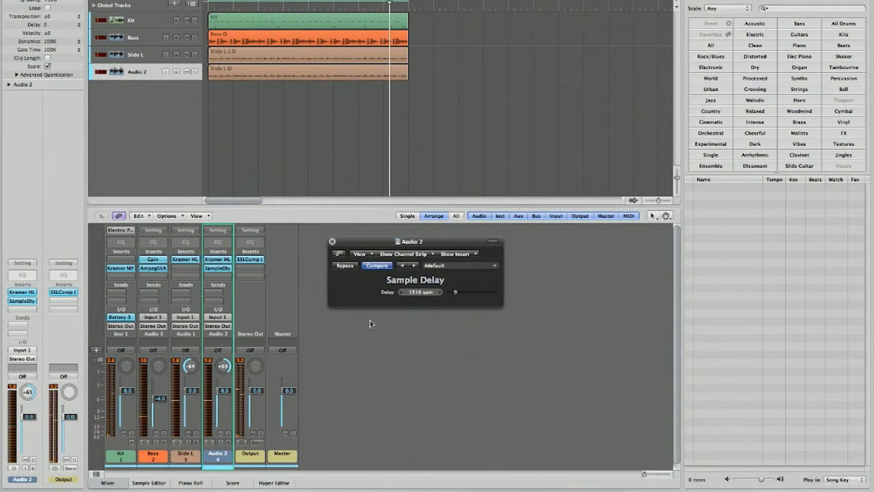
{"action": "key", "text": "space"}
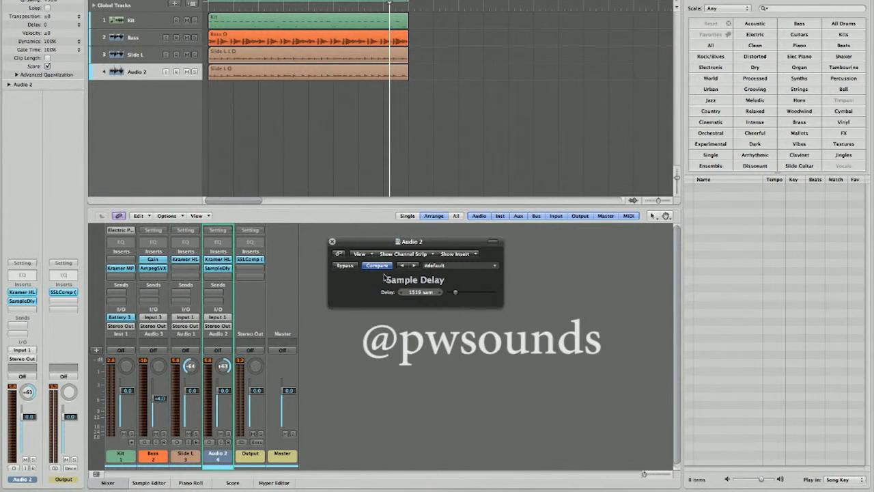
{"action": "left_click_drag", "start_coordinate": [384, 244], "coordinate": [267, 118]}
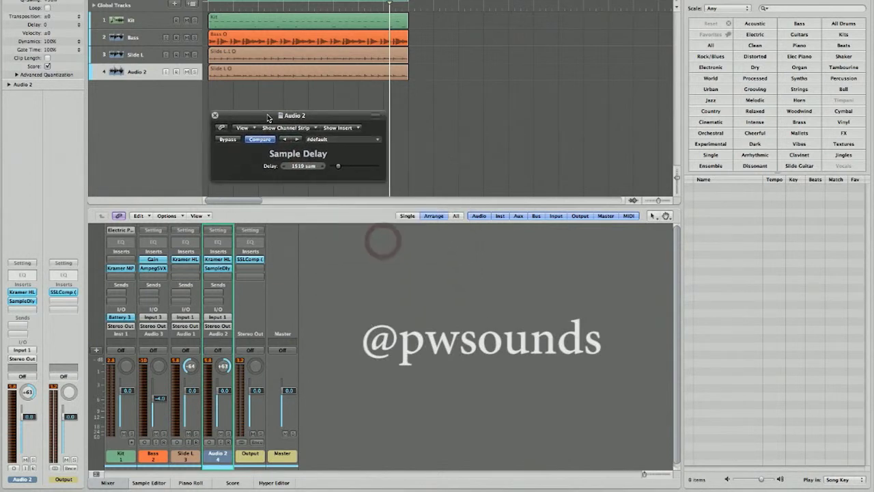